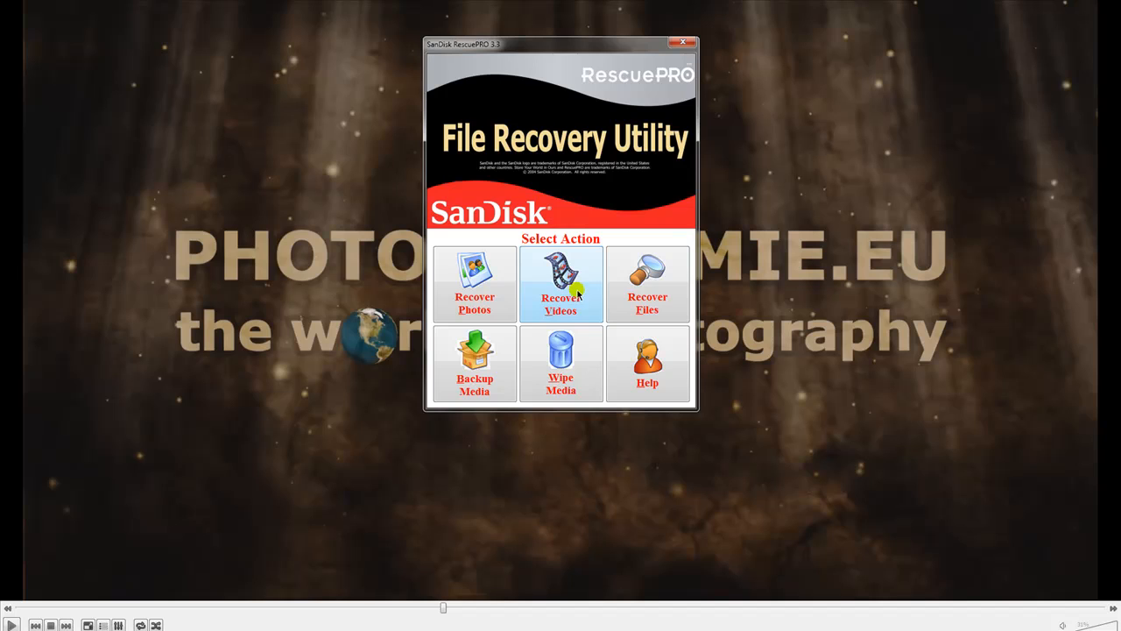
# Step: Choose a recovery mode and select 'removable disk #1 (3,87 GB)' as the source drive
pyautogui.click(127, 618)
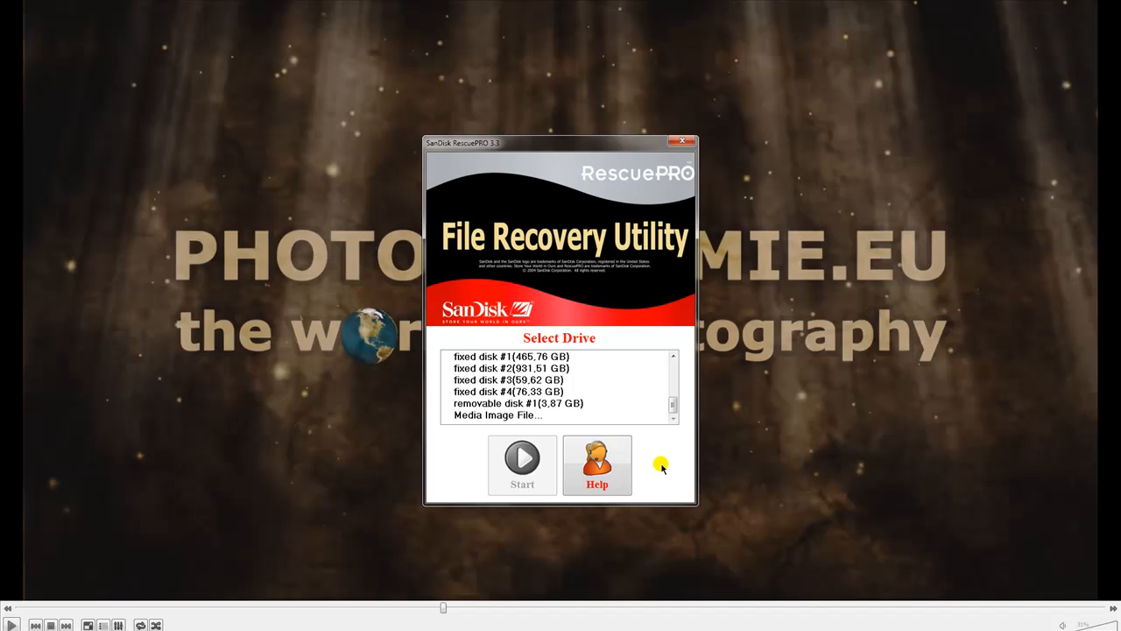
pyautogui.click(574, 405)
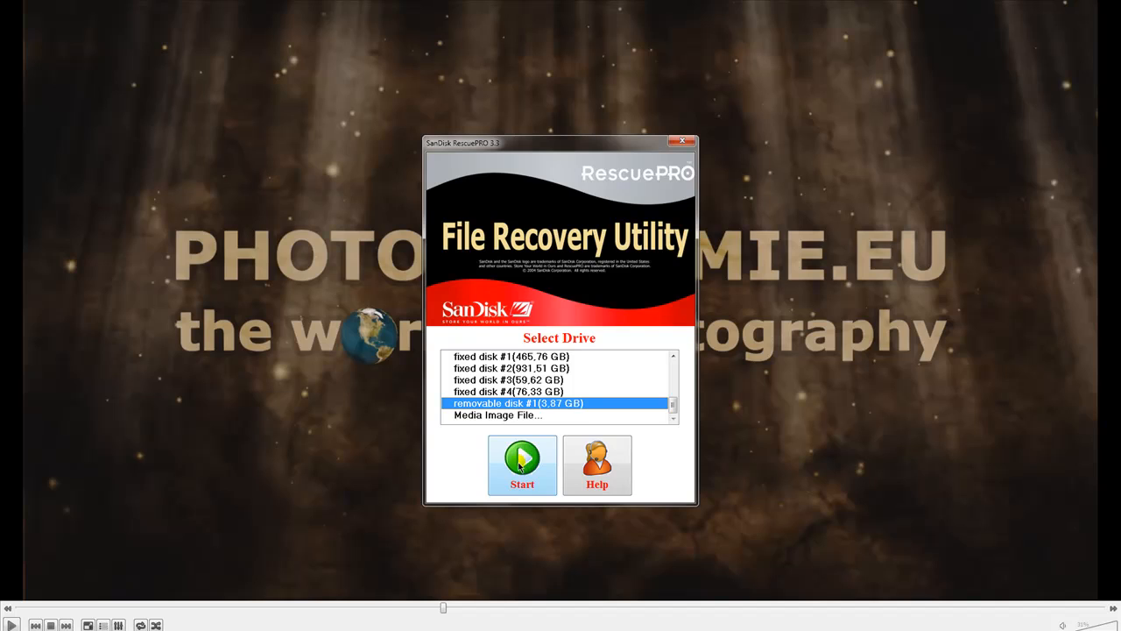
# Step: Start the RescuePRO scan of the selected removable disk for lost files
pyautogui.click(522, 462)
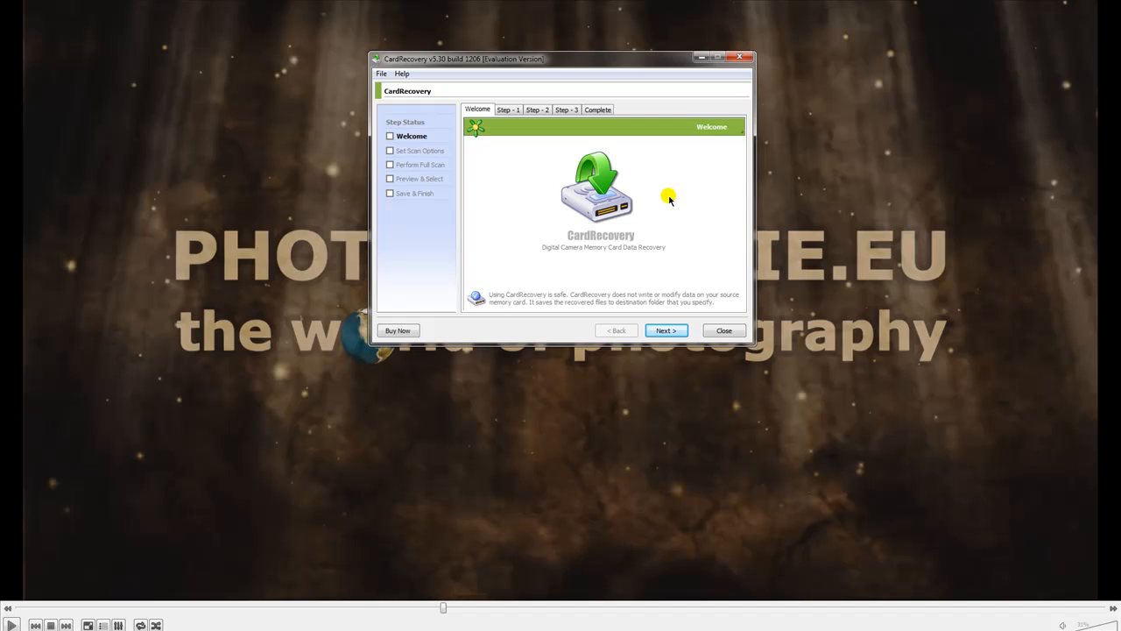
# Step: Choose drive L: and Nikon Digital Camera as the scan options, keeping the default destination
pyautogui.click(666, 330)
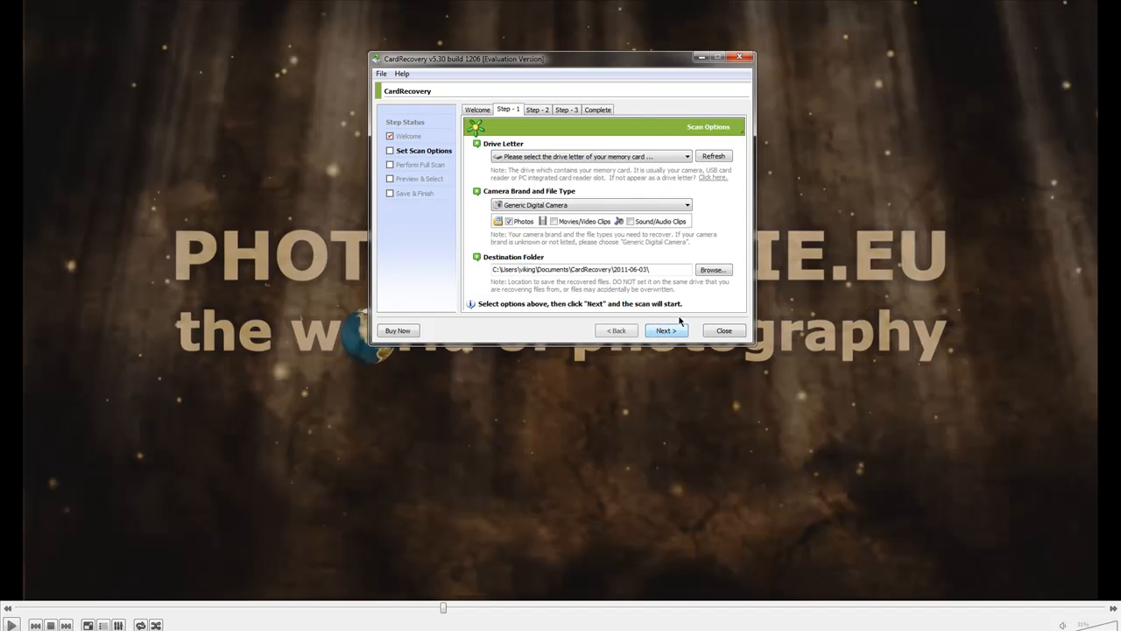
pyautogui.click(685, 157)
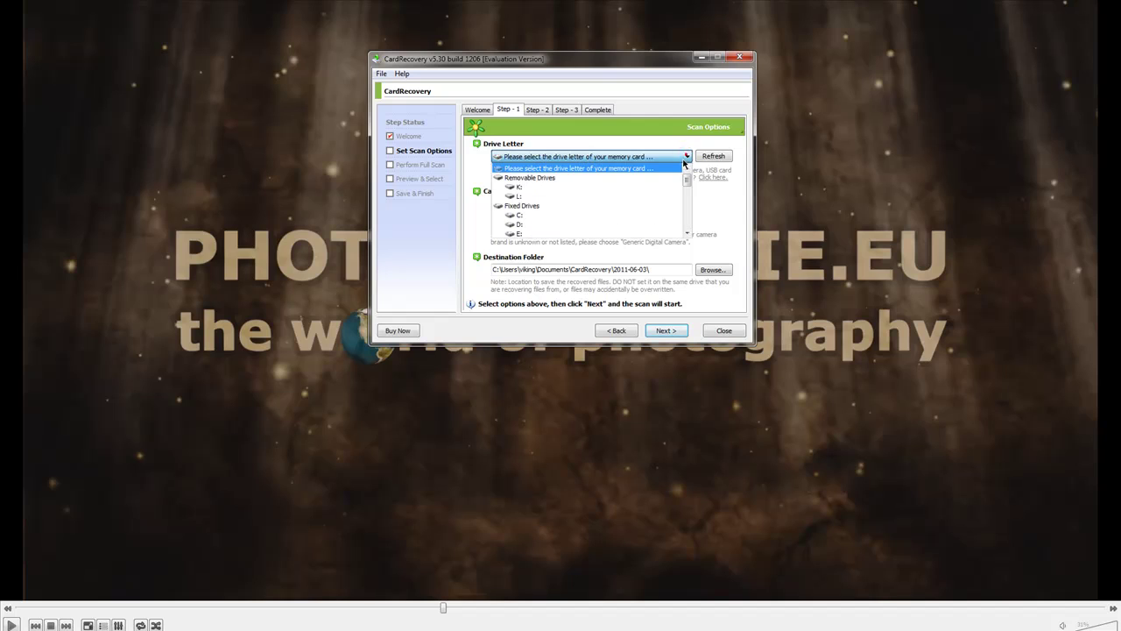
pyautogui.click(511, 196)
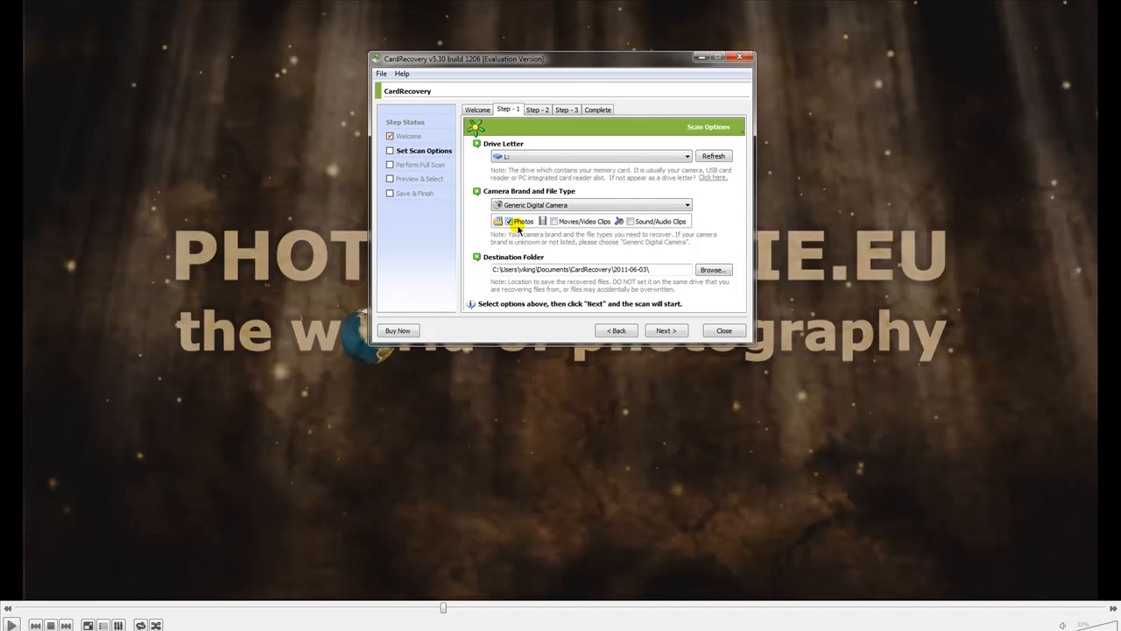
pyautogui.click(684, 206)
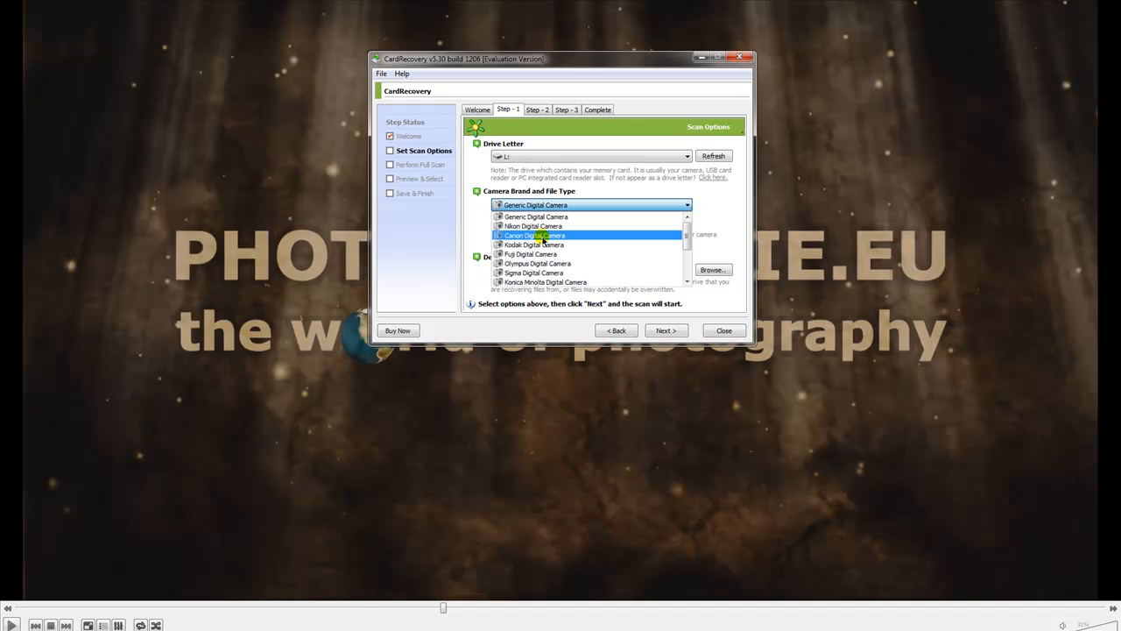
pyautogui.click(535, 226)
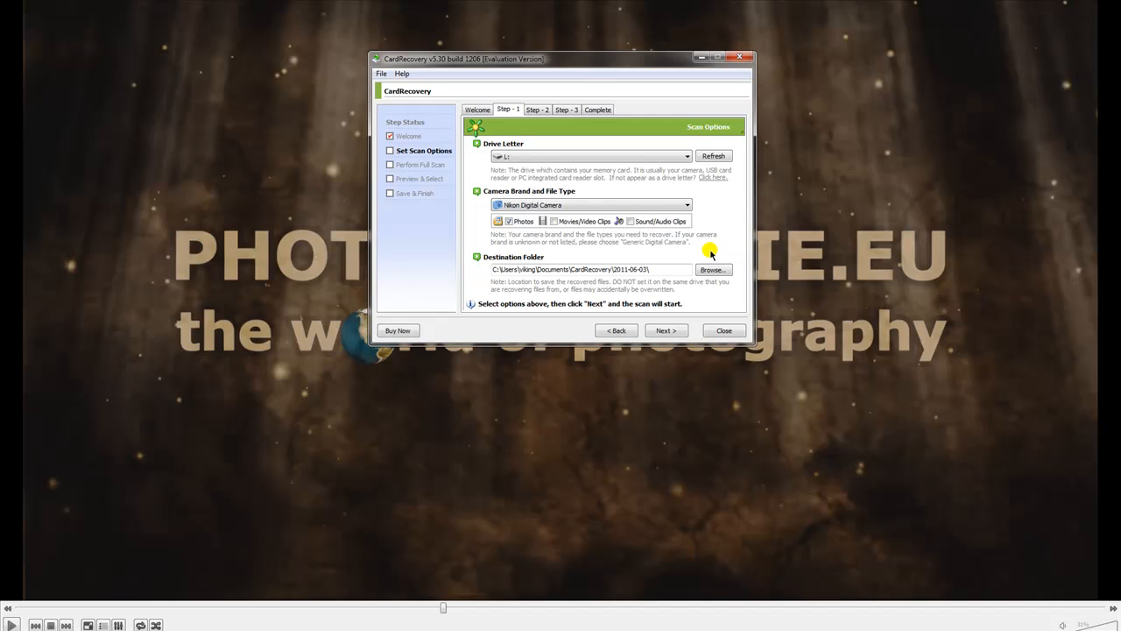
# Step: Run the full CardRecovery scan of drive L: until it reports 165 files found
pyautogui.click(669, 332)
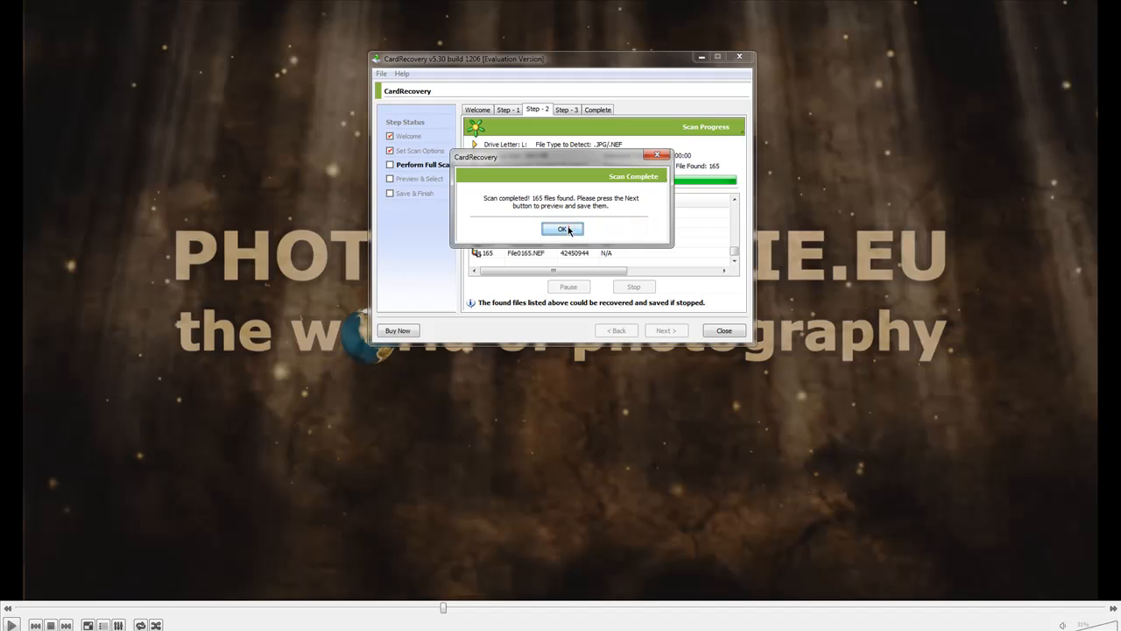
# Step: Dismiss the scan-complete notice and select the File0013.NEF - File0018.NEF group in Results Preview
pyautogui.click(569, 230)
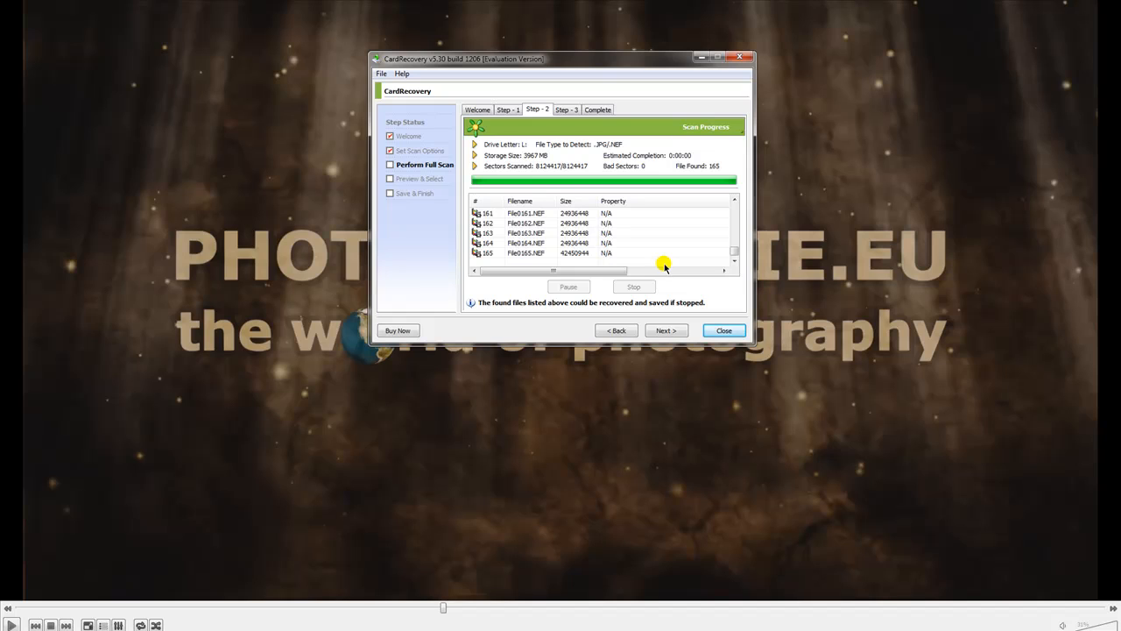
pyautogui.click(666, 331)
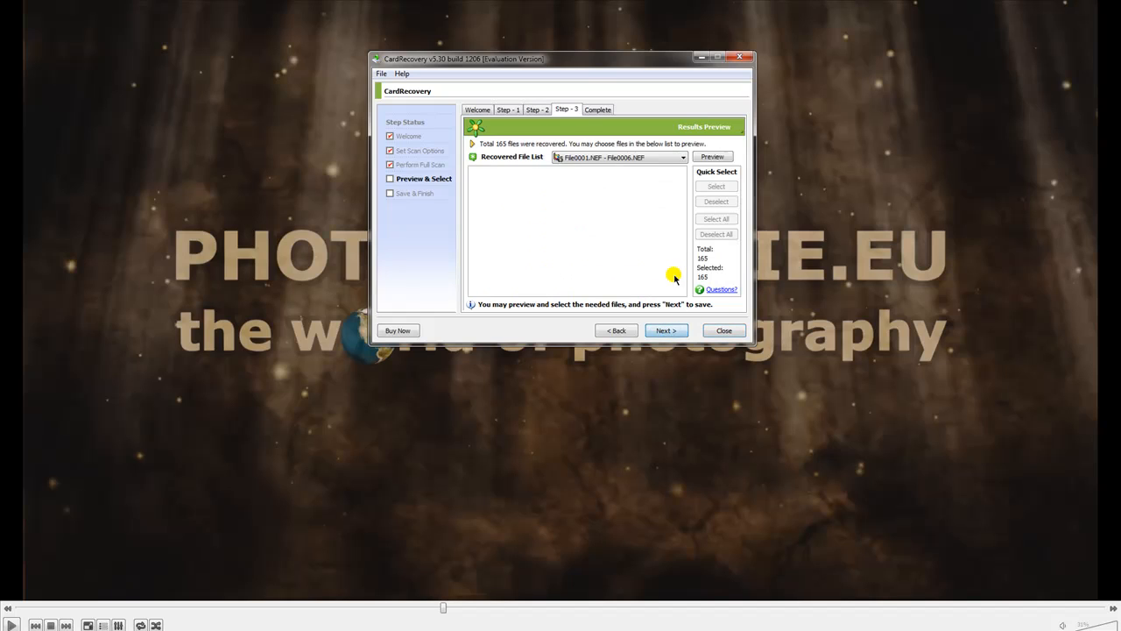
pyautogui.click(655, 158)
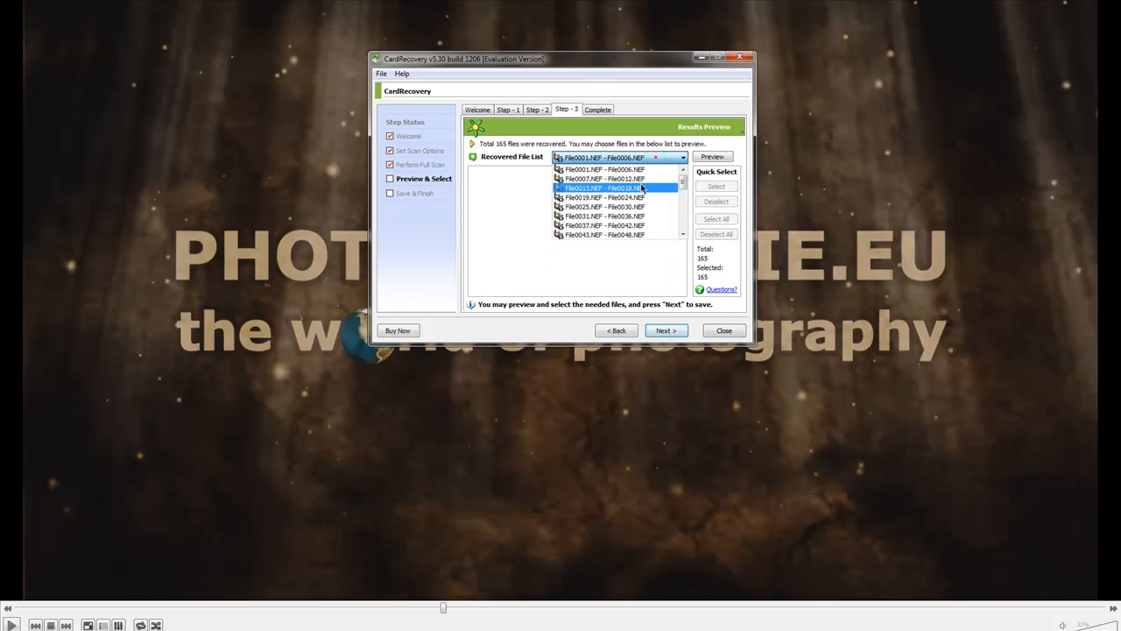
pyautogui.click(642, 188)
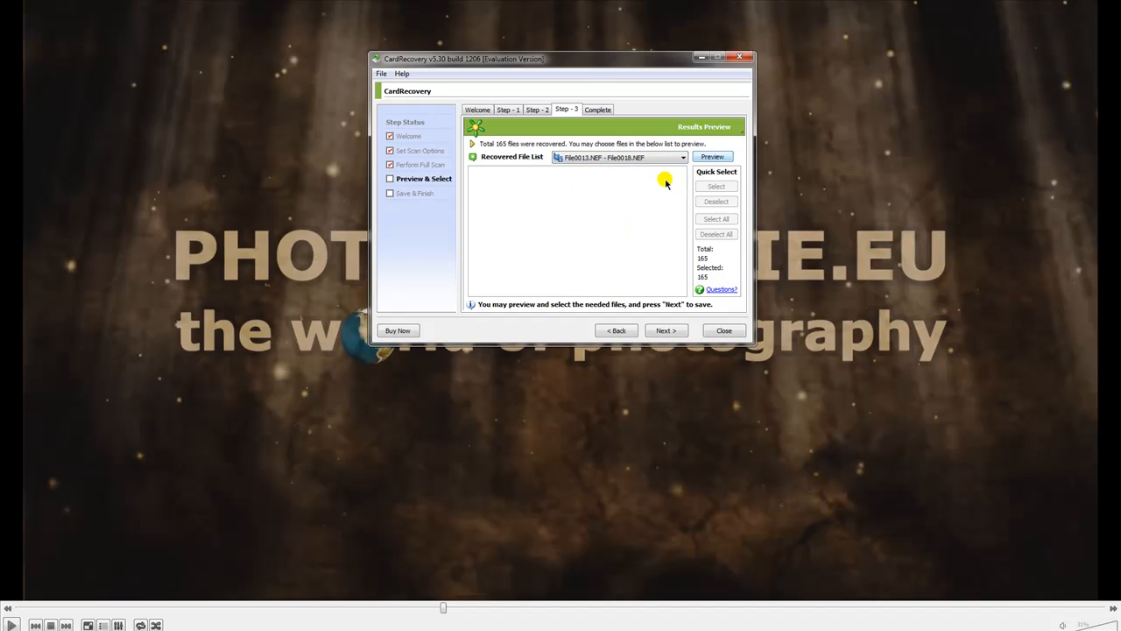
# Step: Preview files File0013.NEF to File0018.NEF, each reported bigger than 10 MB
pyautogui.click(711, 156)
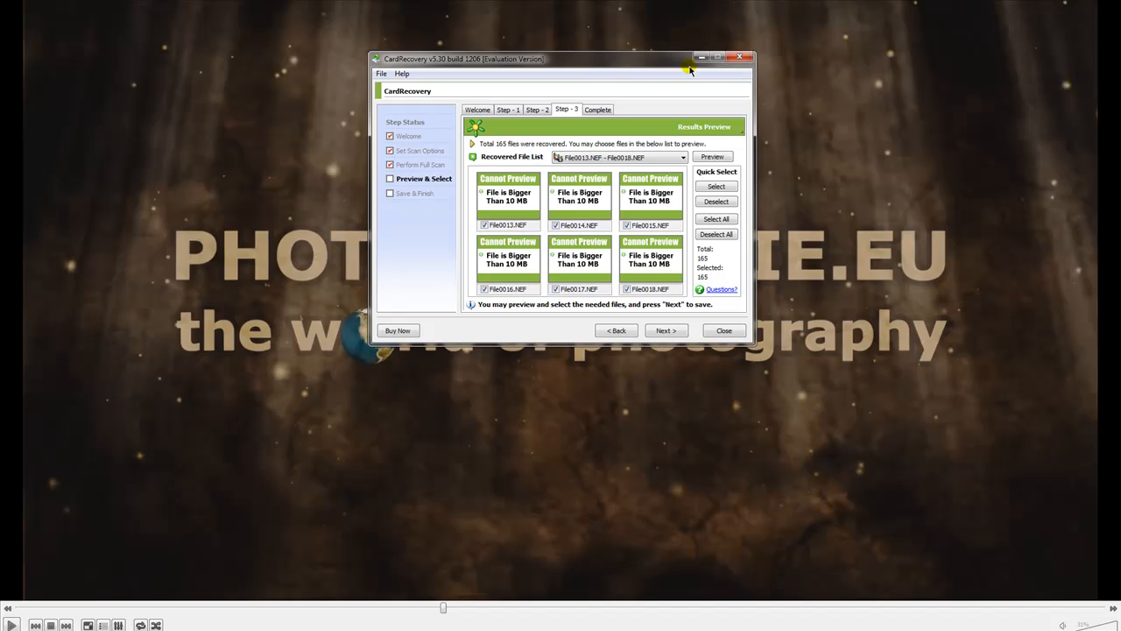
# Step: Quit CardRecovery, bringing up the exit confirmation prompt
pyautogui.click(737, 60)
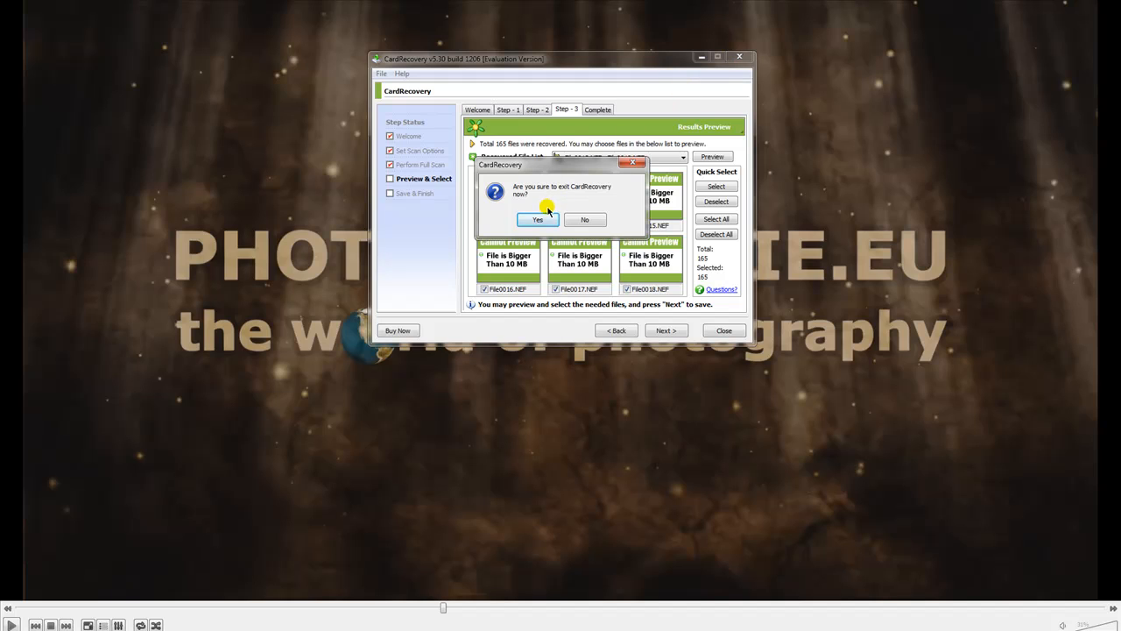